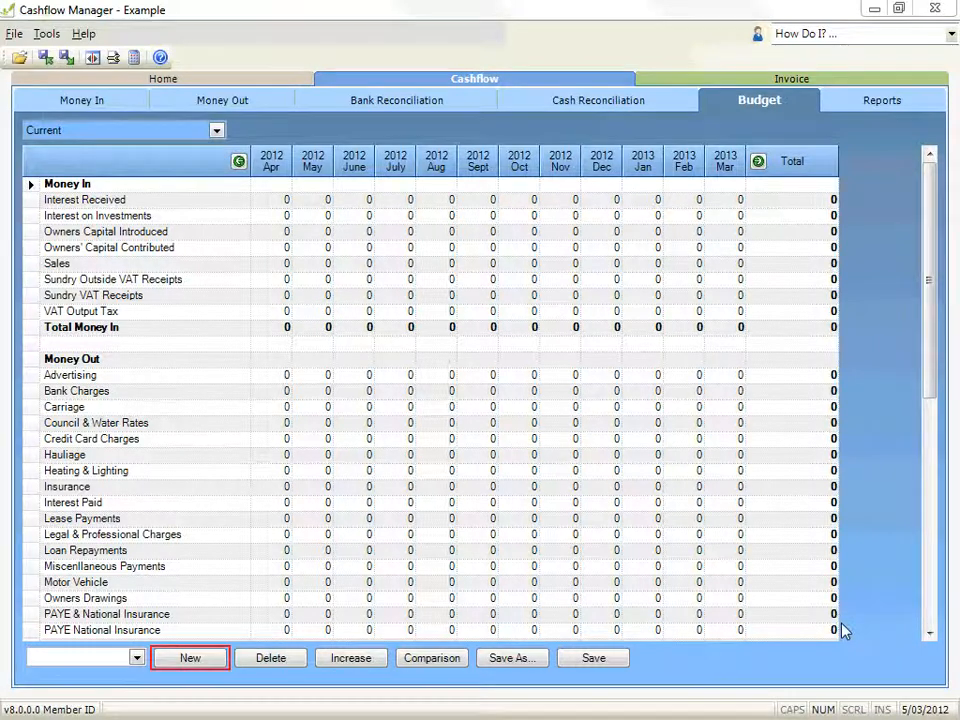
Create a budget named My Budget 2012 starting March 2012 with historical data from December 2011, overwriting the existing monthly budget.
left_click(182, 659)
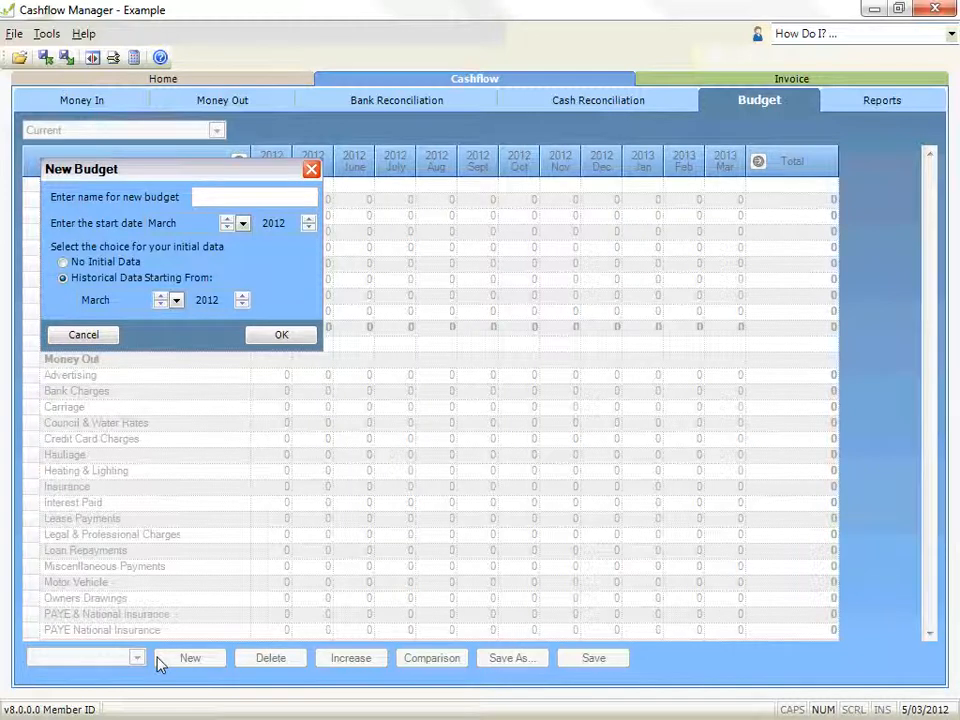
left_click(236, 196)
type("My Budget 2012")
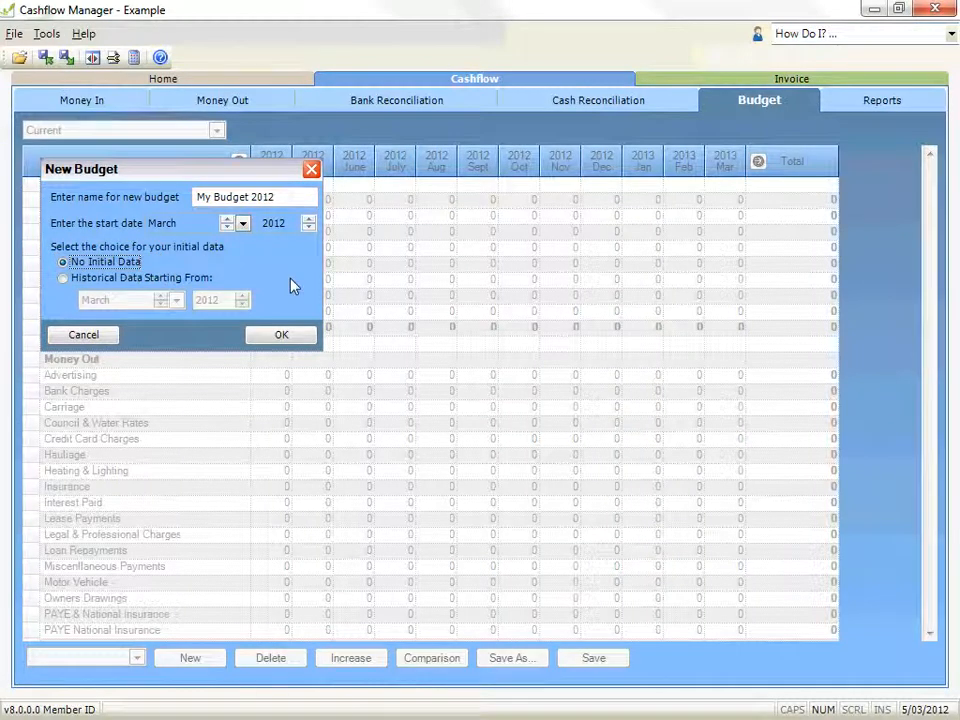
left_click(205, 282)
double_click(160, 305)
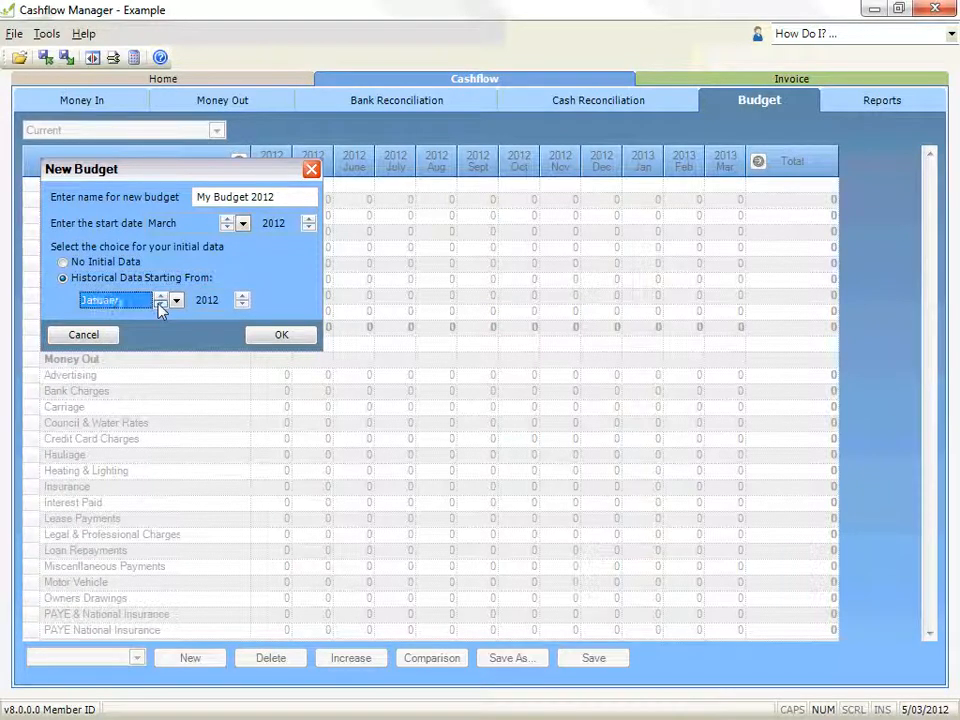
left_click(160, 305)
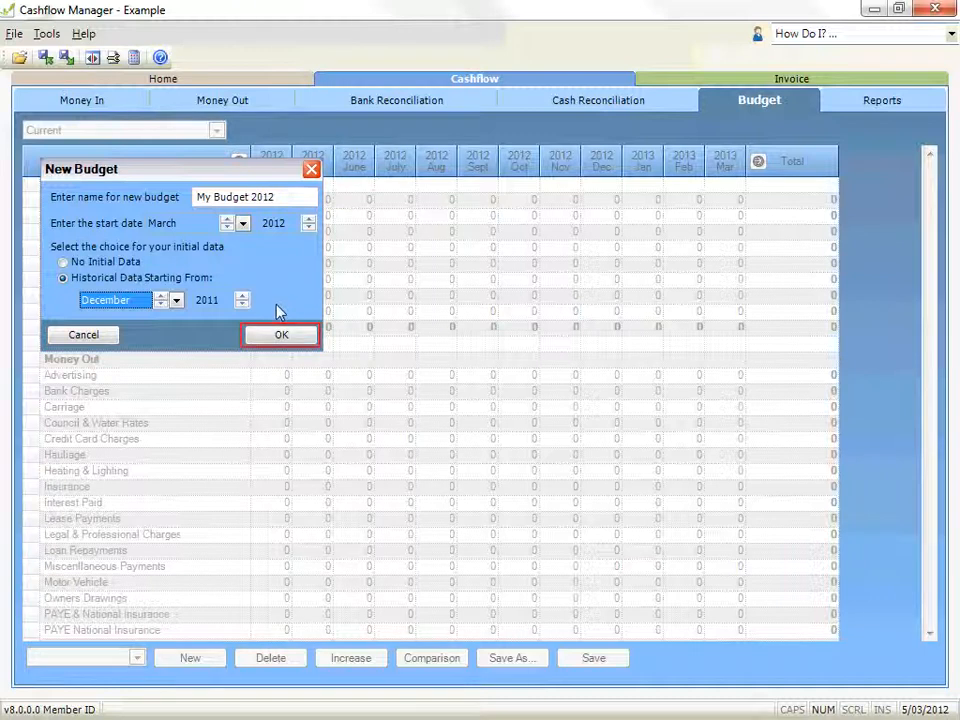
left_click(257, 340)
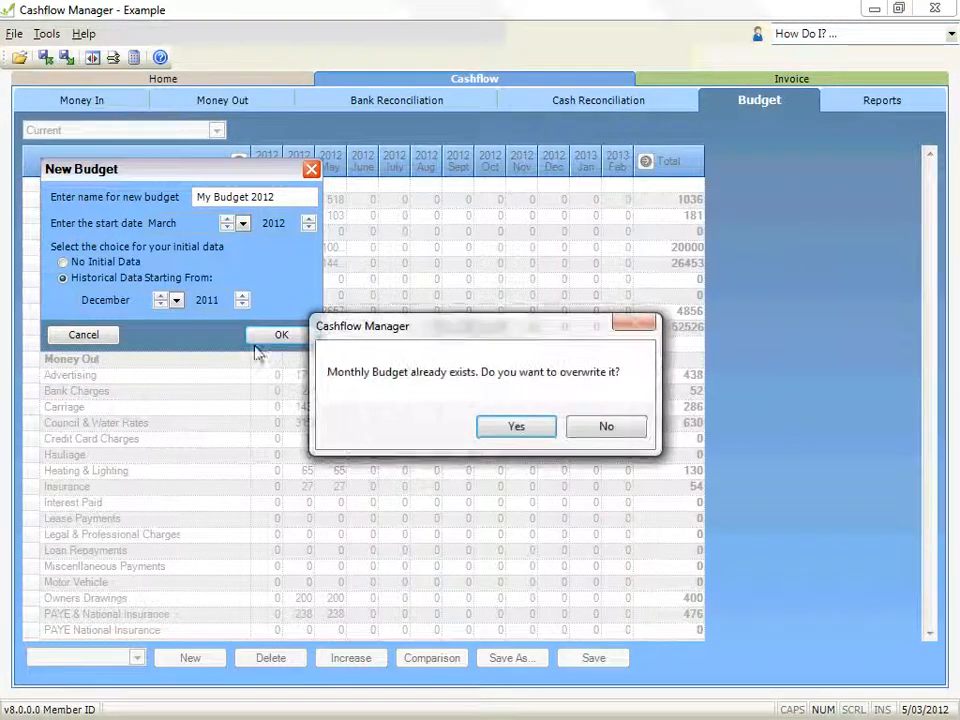
left_click(549, 429)
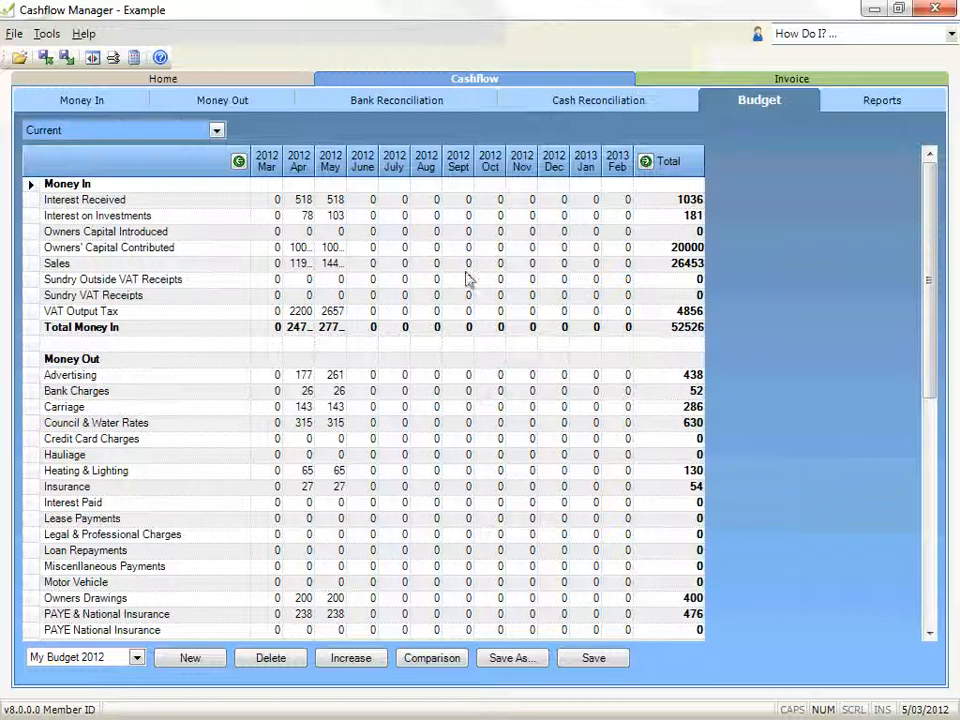
Set the Interest Received amount for March 2012 to 100.
left_click(279, 199)
type("100")
key("Tab")
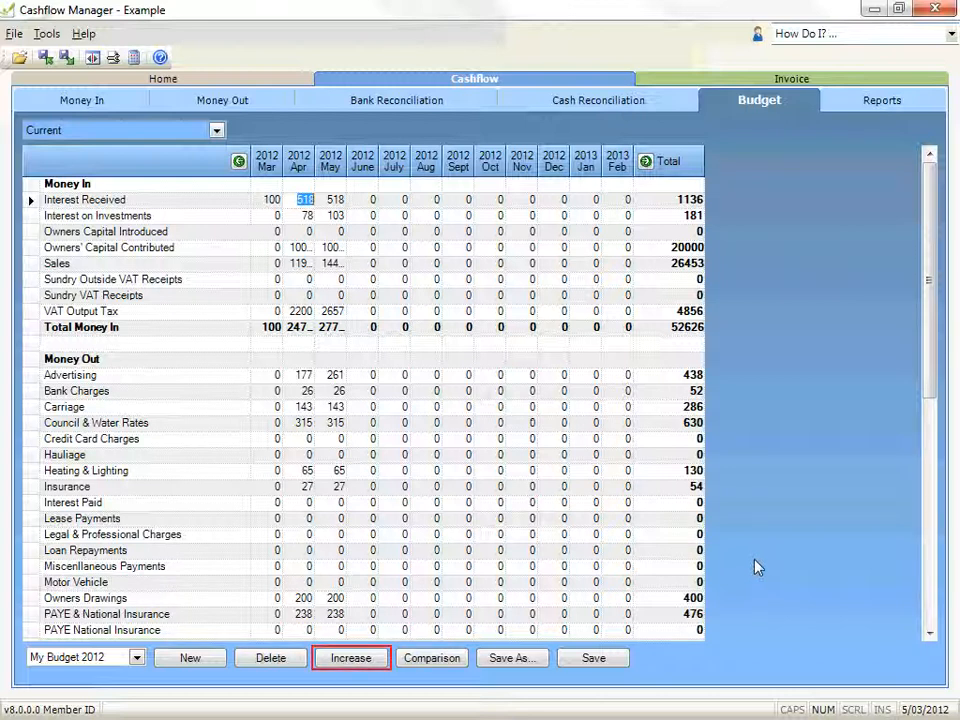
Start a budget increase and set its amount to 15 percent.
left_click(366, 665)
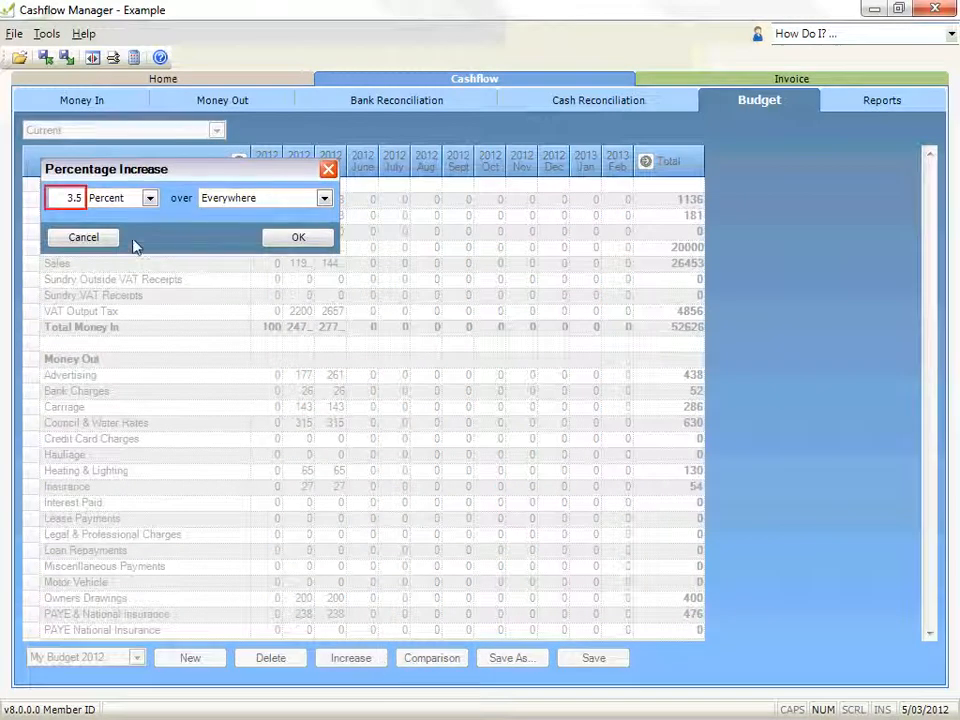
left_click(70, 197)
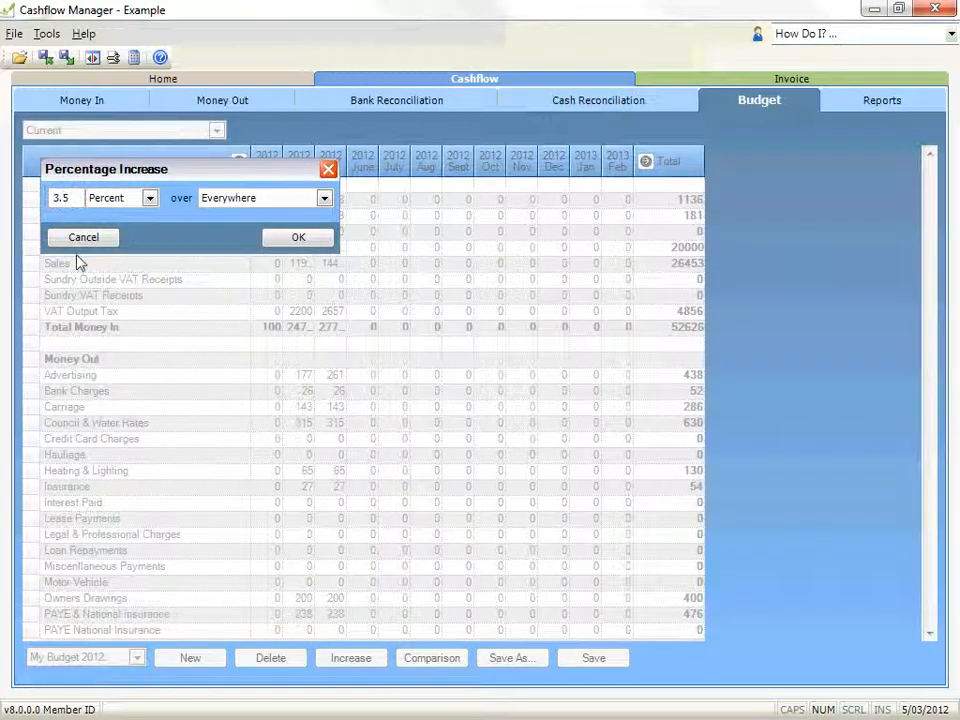
key("BackSpace")
key("BackSpace")
key("BackSpace")
type("15")
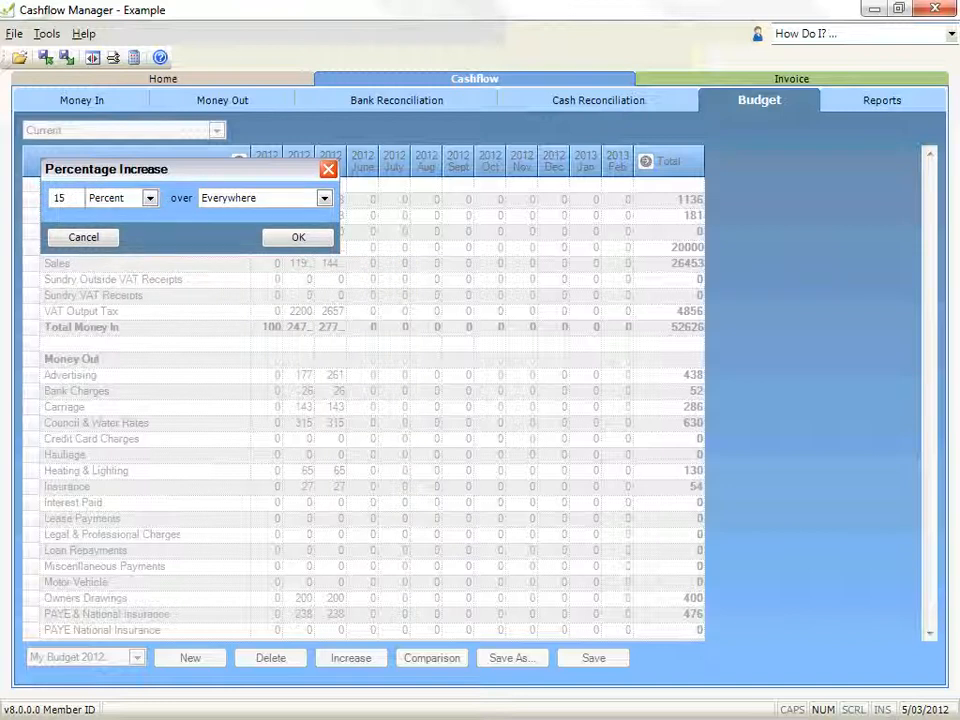
left_click(148, 197)
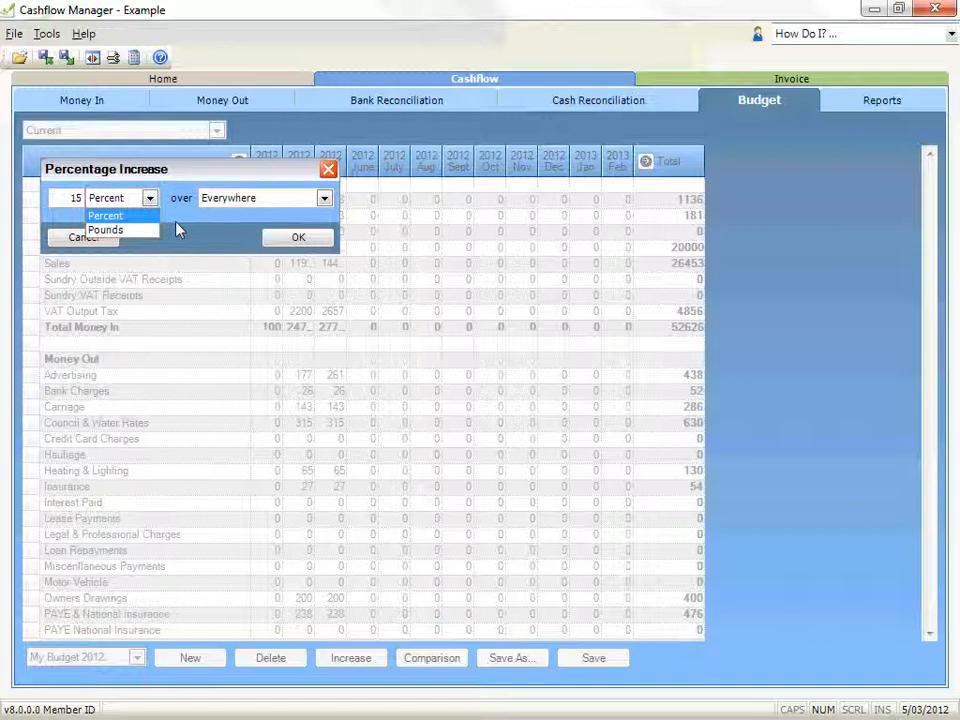
left_click(108, 216)
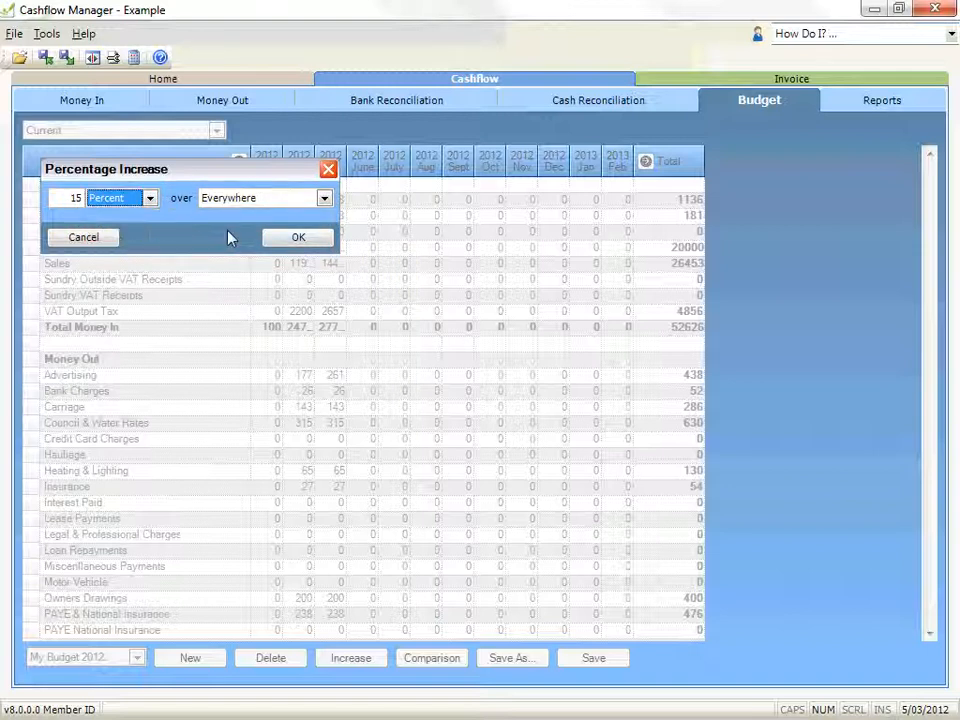
Choose Everywhere as the range of the increase and apply it to the budget.
left_click(325, 199)
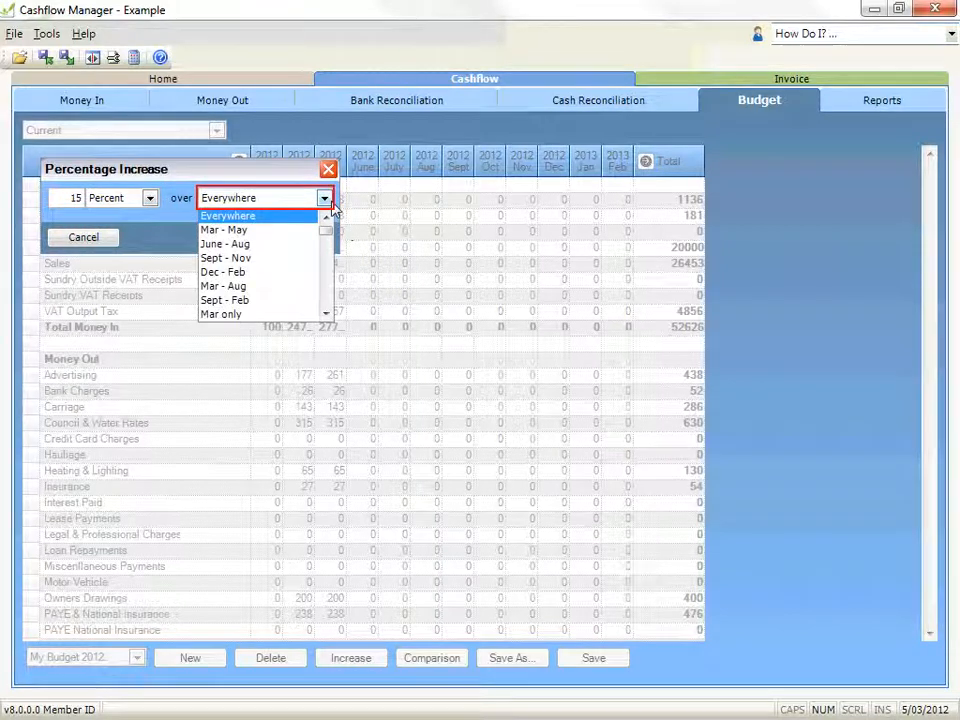
left_click_drag(328, 233, 317, 313)
left_click(300, 314)
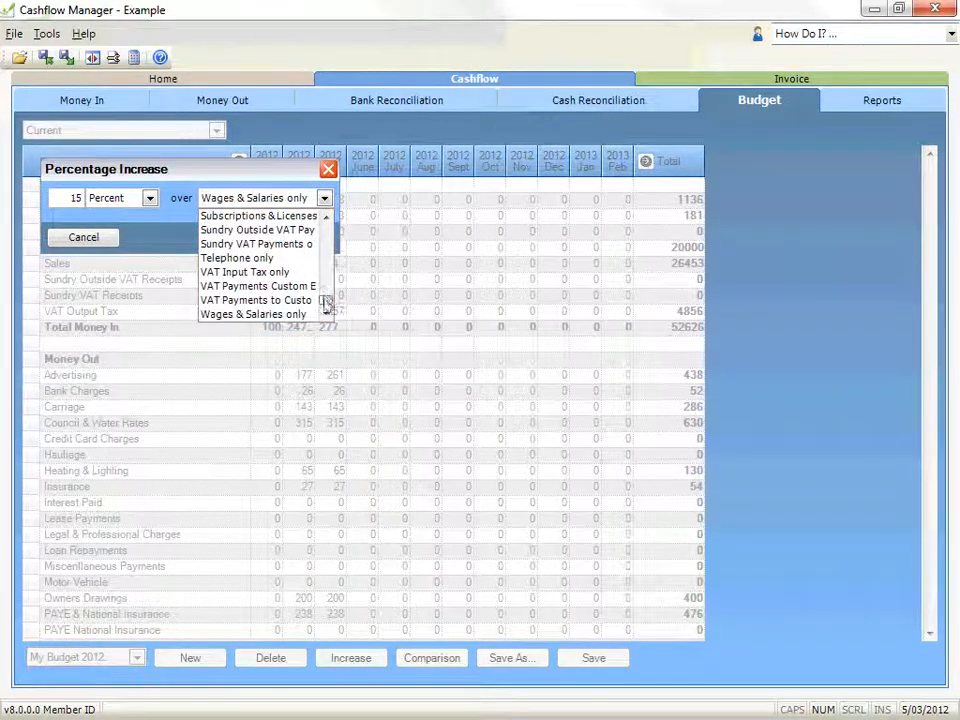
scroll(246, 228, "up", 10)
left_click(283, 217)
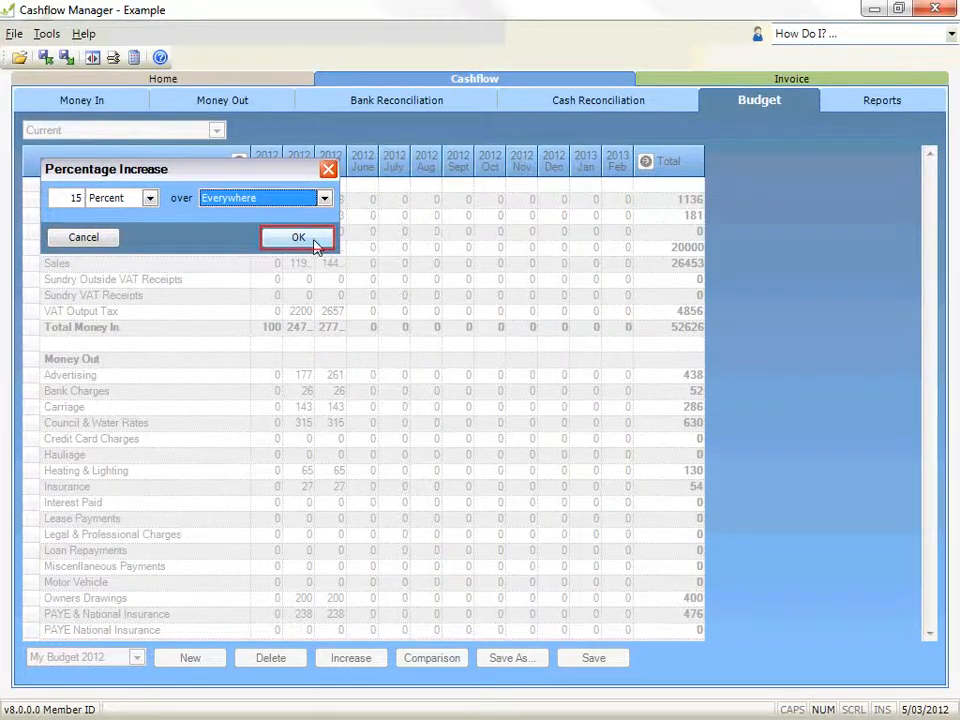
left_click(313, 241)
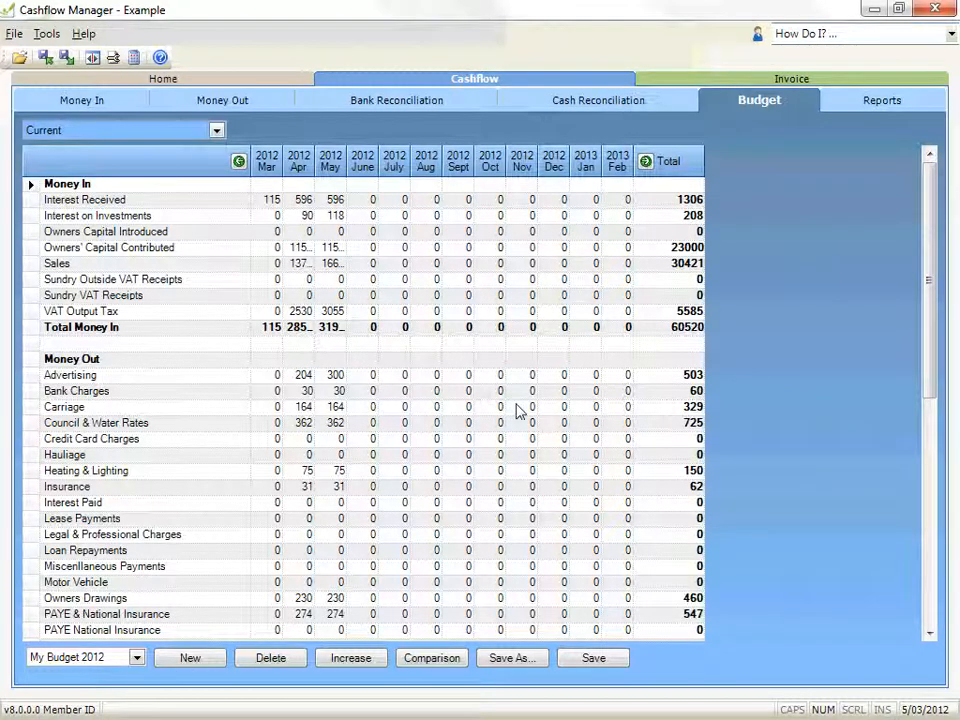
Set the opening cash for March 2012 to 100.
left_click_drag(927, 326, 928, 552)
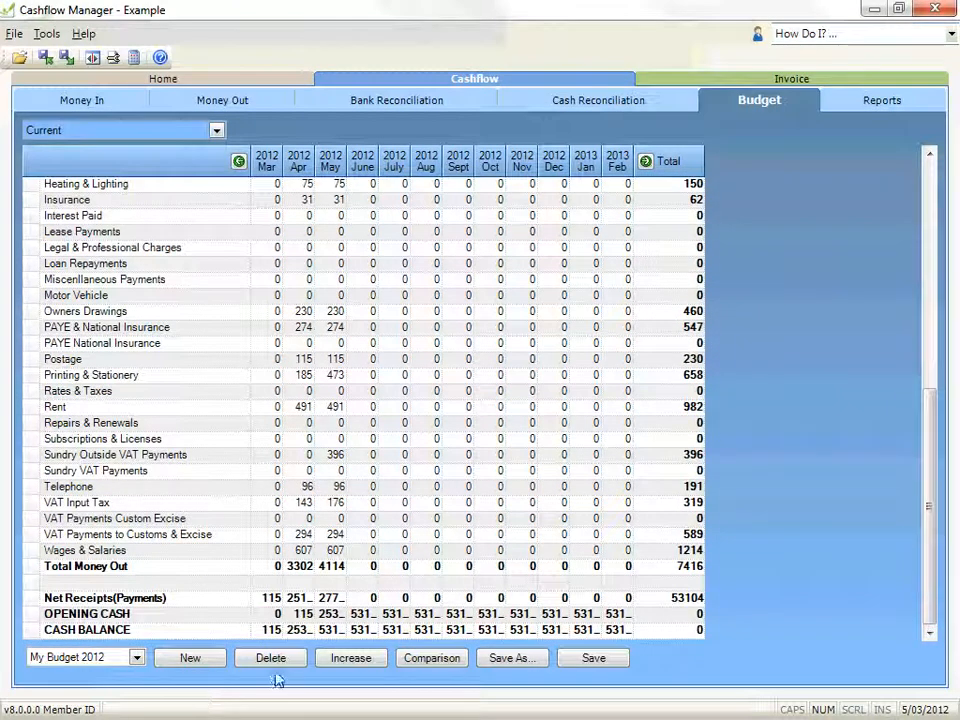
left_click(270, 613)
type("100")
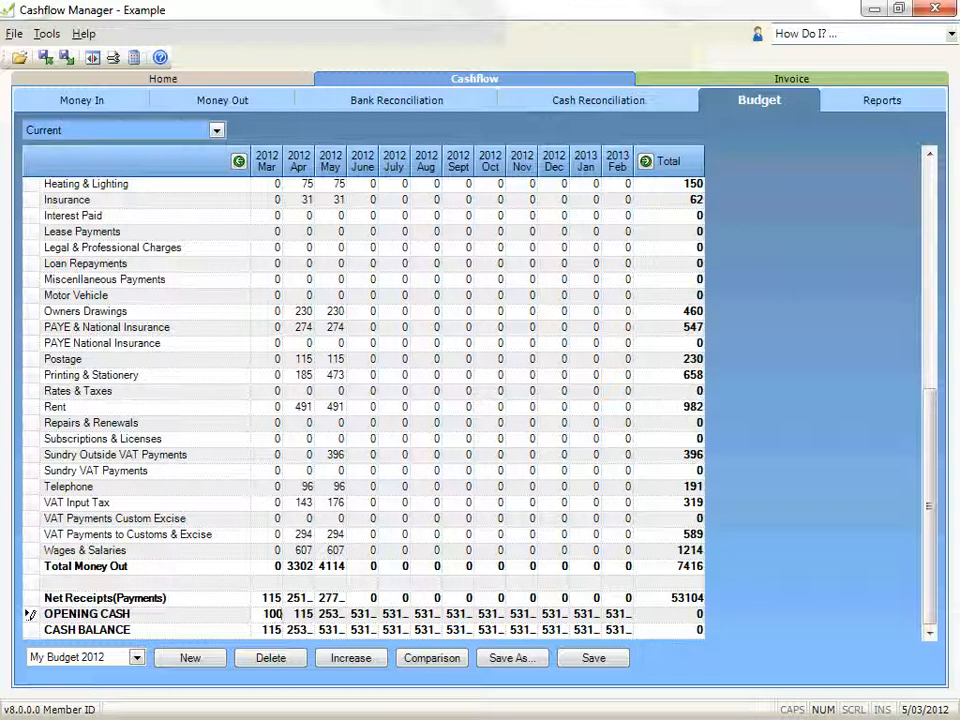
key("Return")
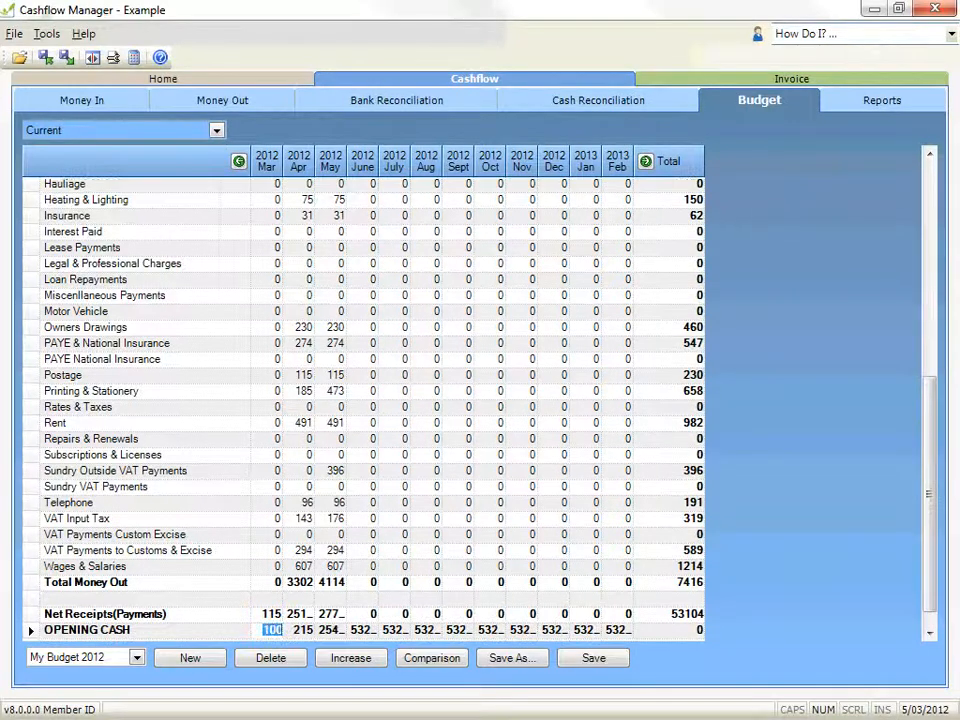
scroll(394, 541, "down", 1)
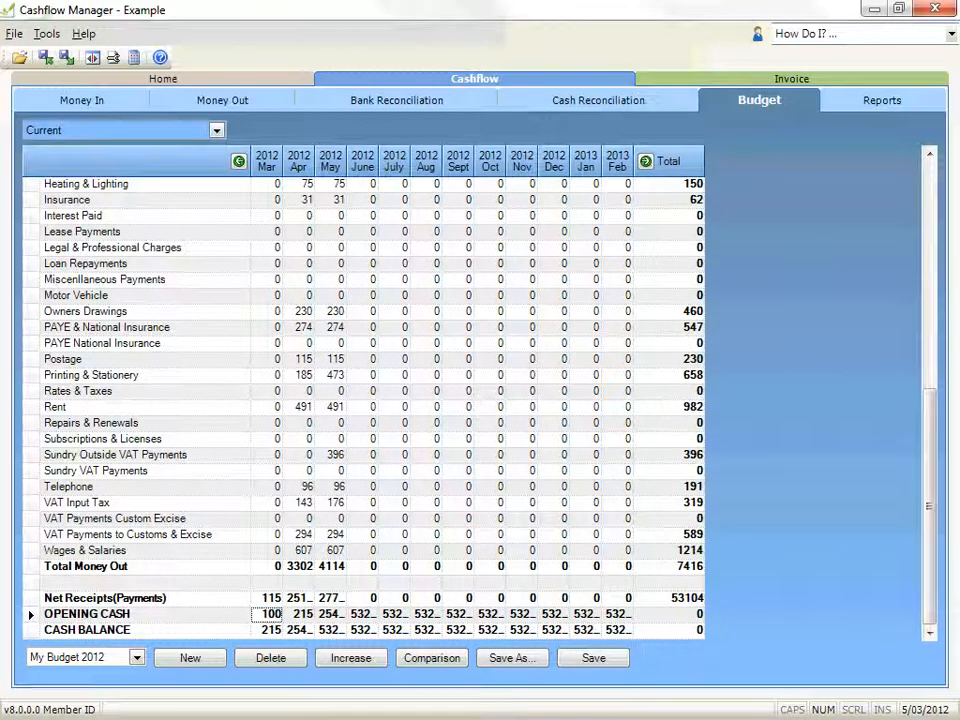
Save the monthly budget, overwriting the existing one.
left_click(600, 660)
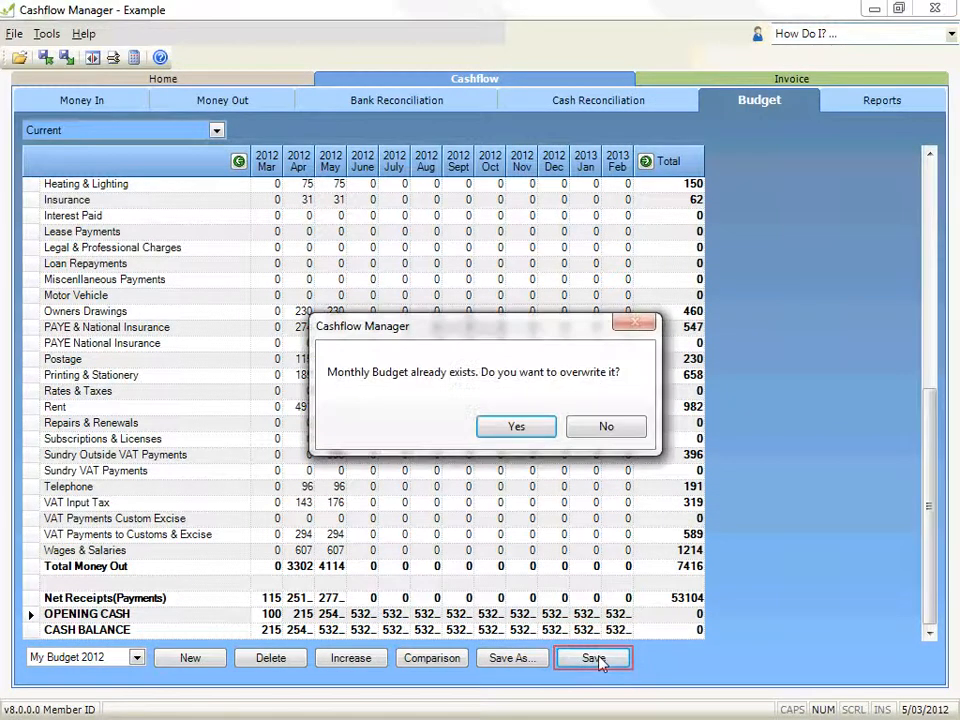
left_click(542, 428)
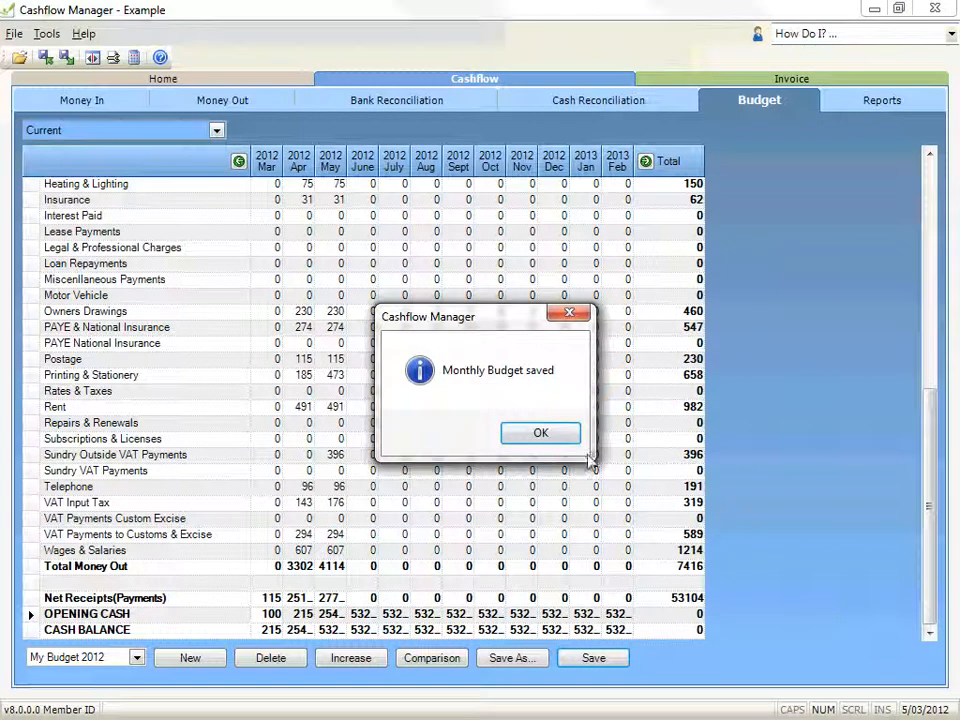
left_click(539, 435)
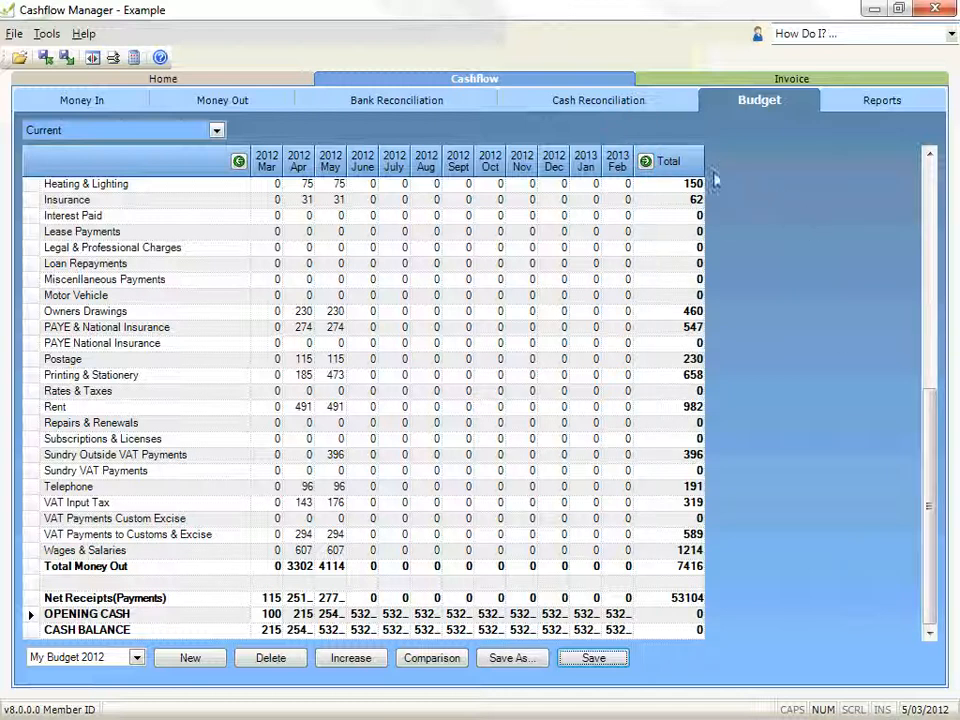
Shift the displayed budget period forward to start in May 2012, and back to start in February 2012.
left_click(646, 163)
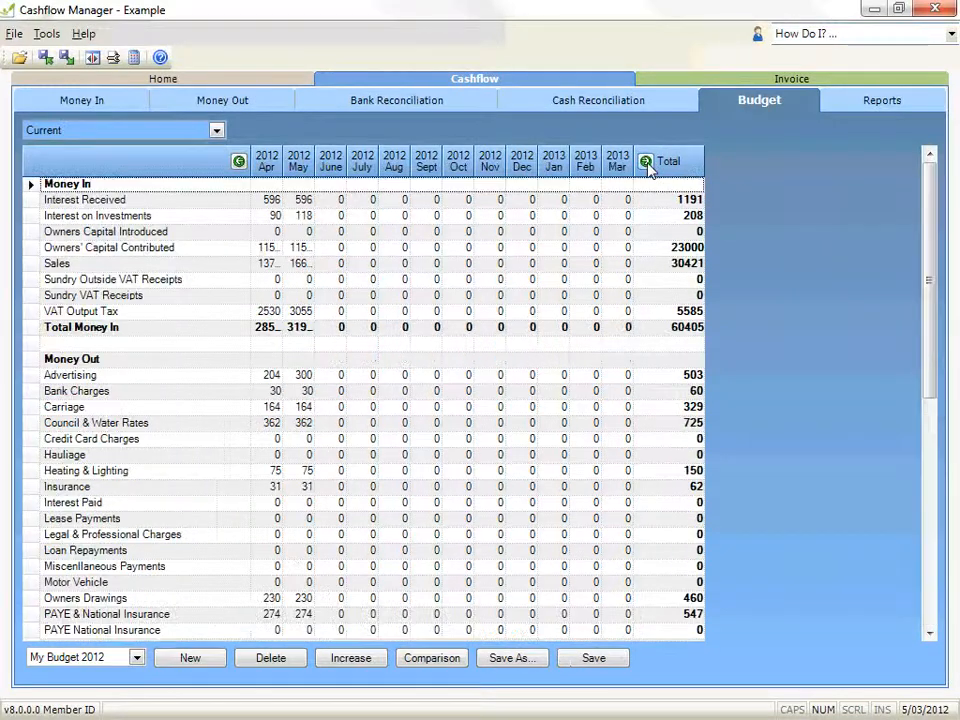
left_click(646, 163)
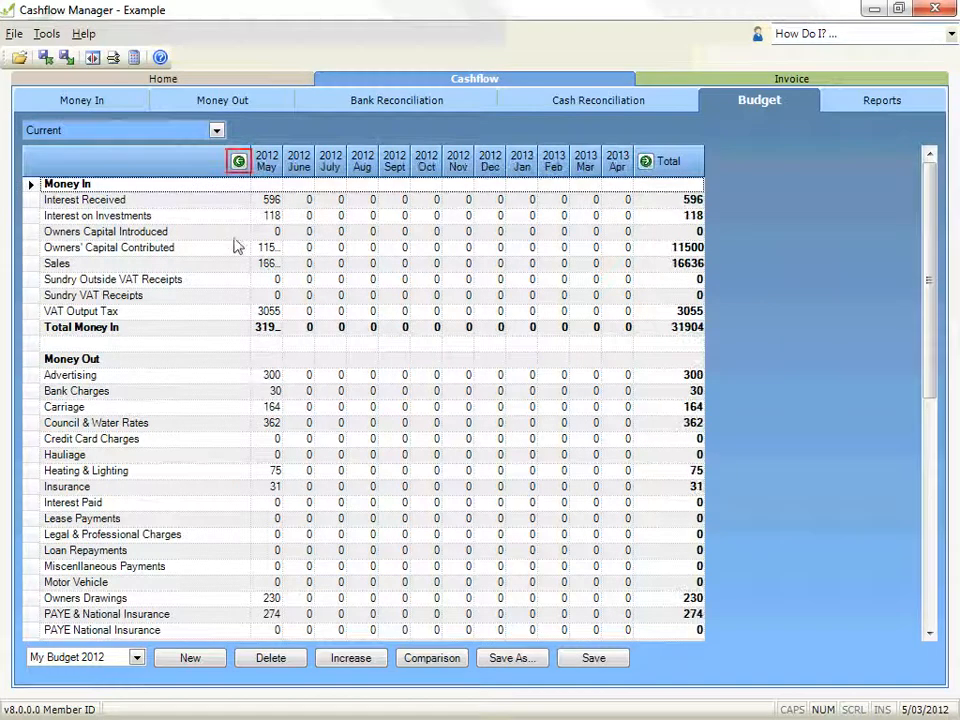
left_click(238, 162)
left_click(238, 162)
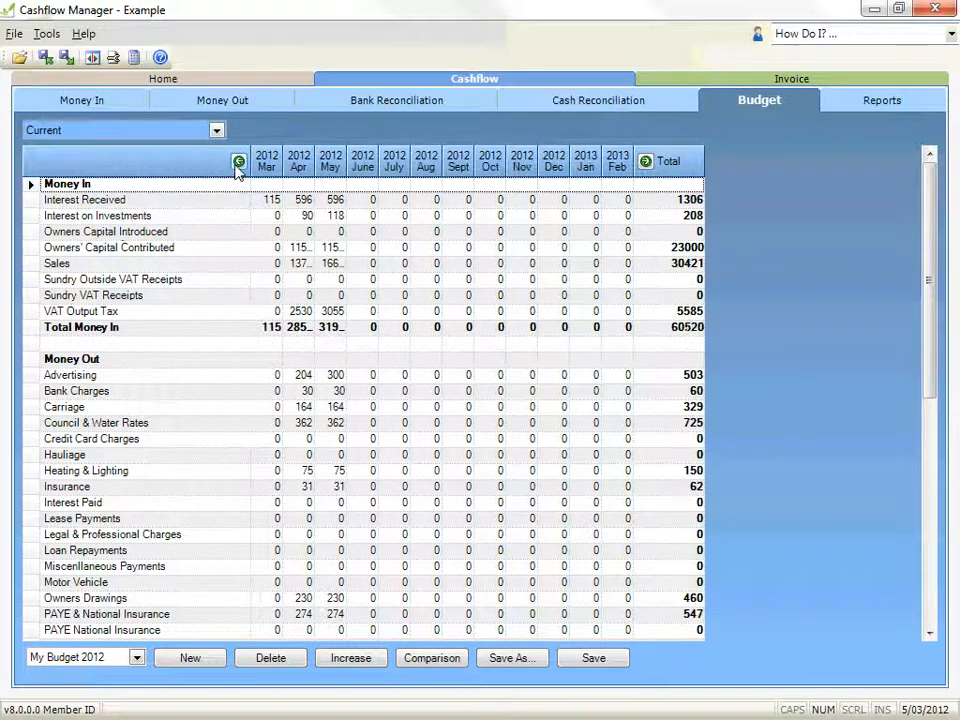
left_click(238, 162)
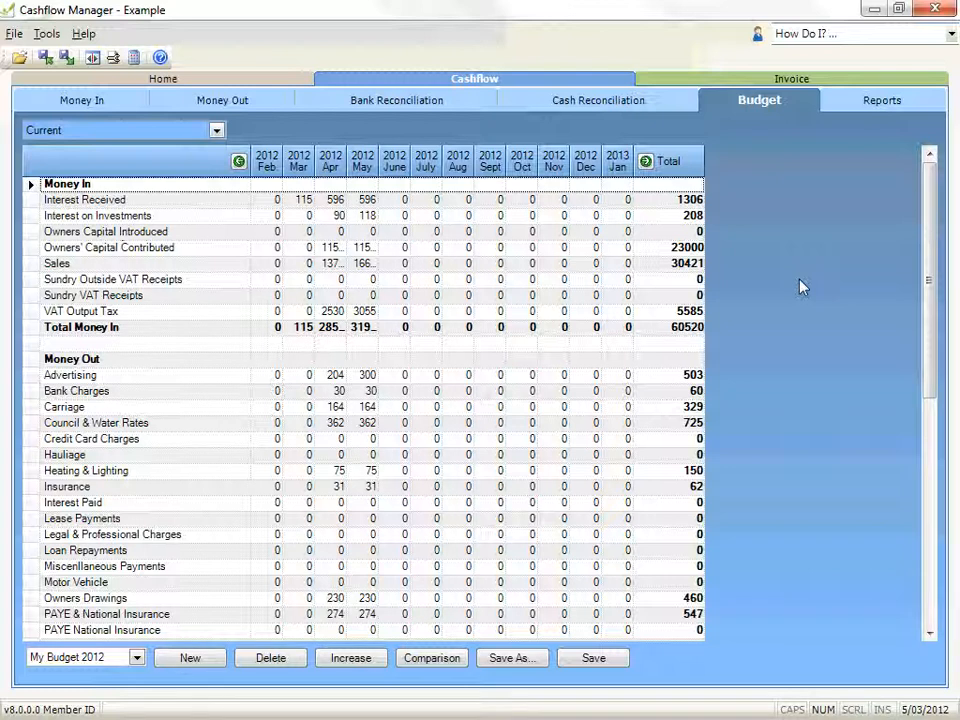
left_click(306, 216)
left_click(310, 231)
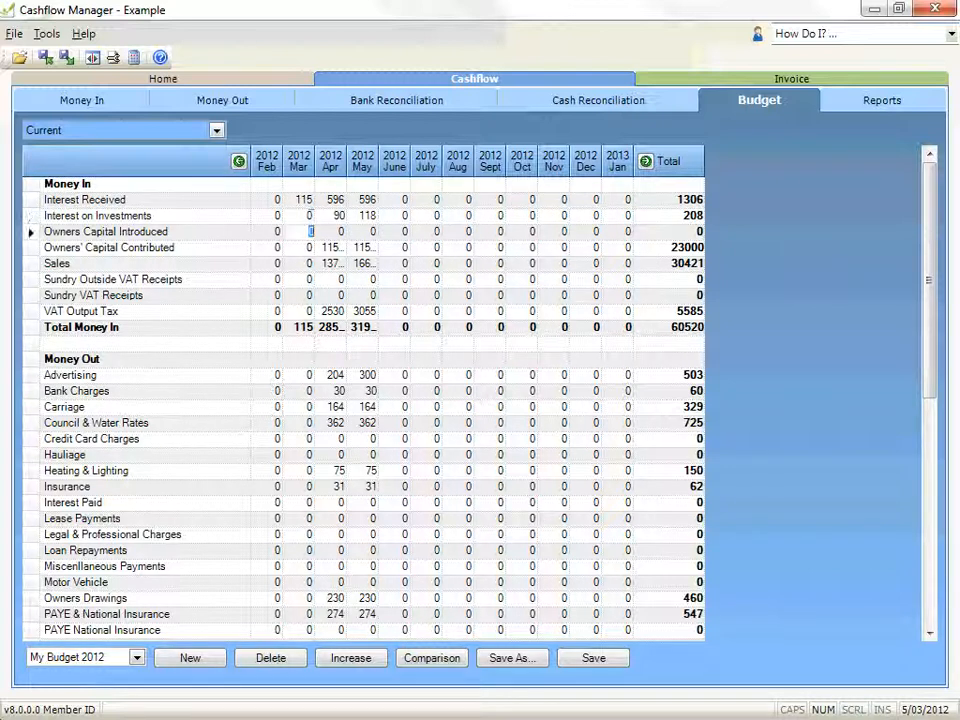
left_click(342, 231)
left_click(404, 247)
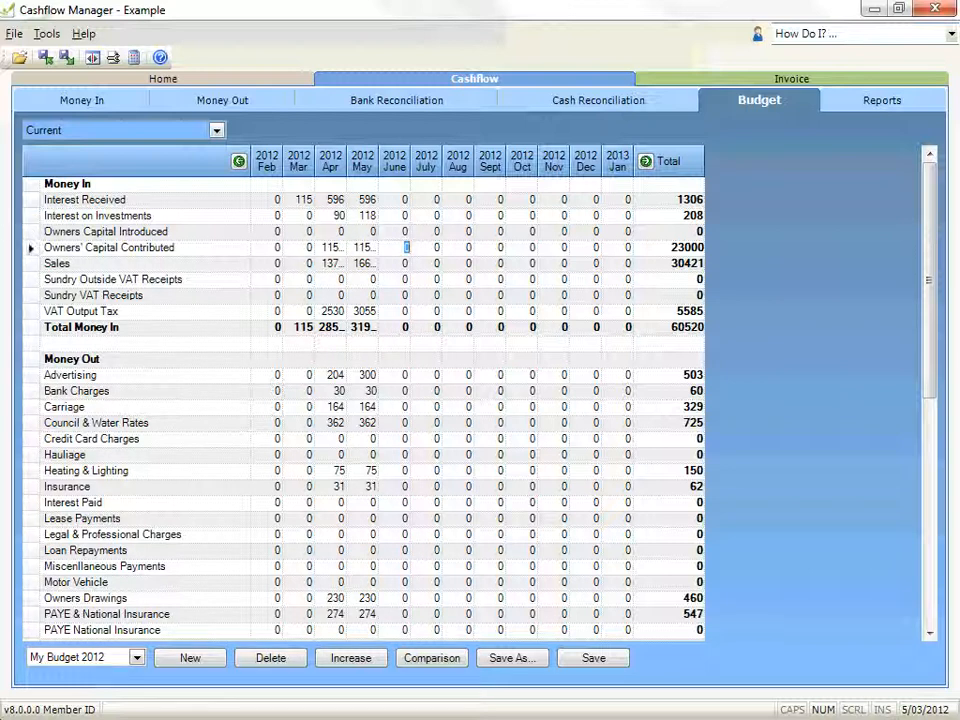
left_click(406, 263)
key("Tab")
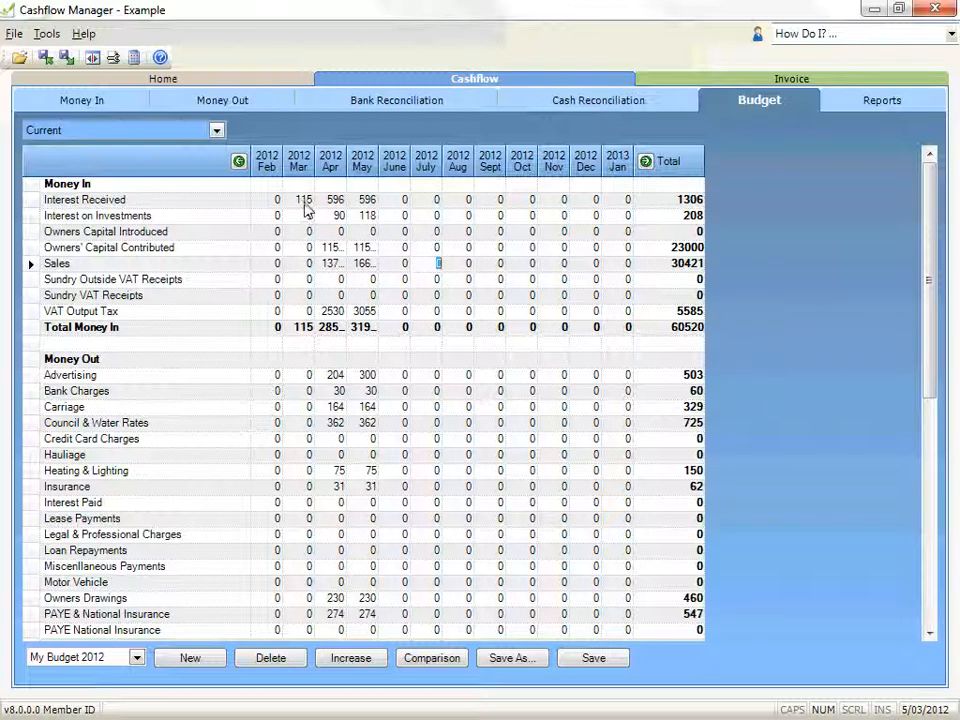
Copy the May 2012 Interest Received amount into June 2012.
left_click(368, 199)
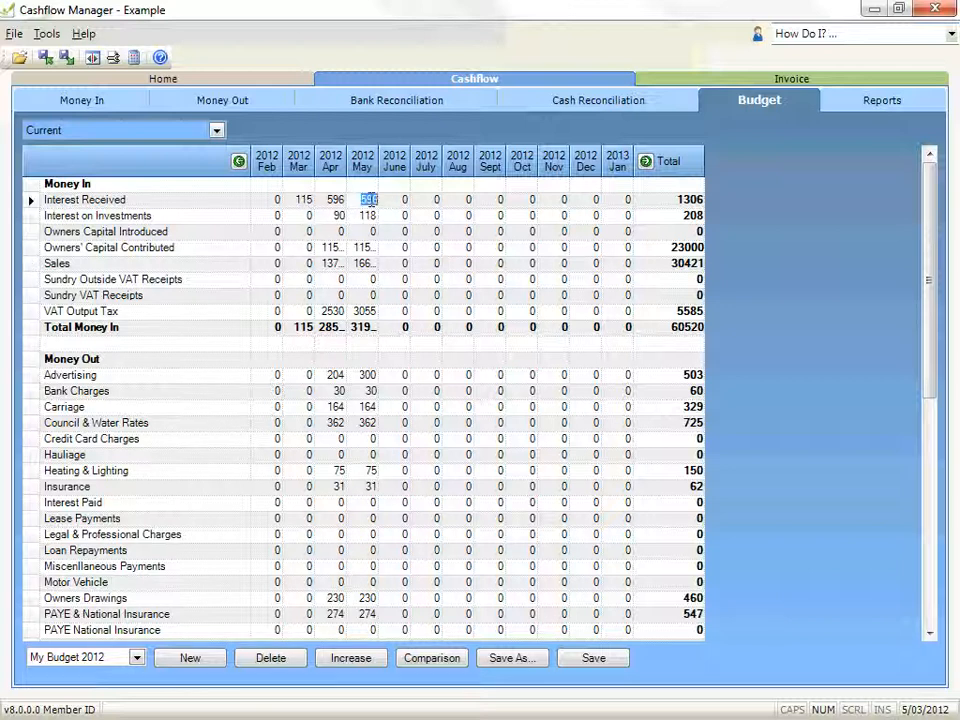
right_click(370, 200)
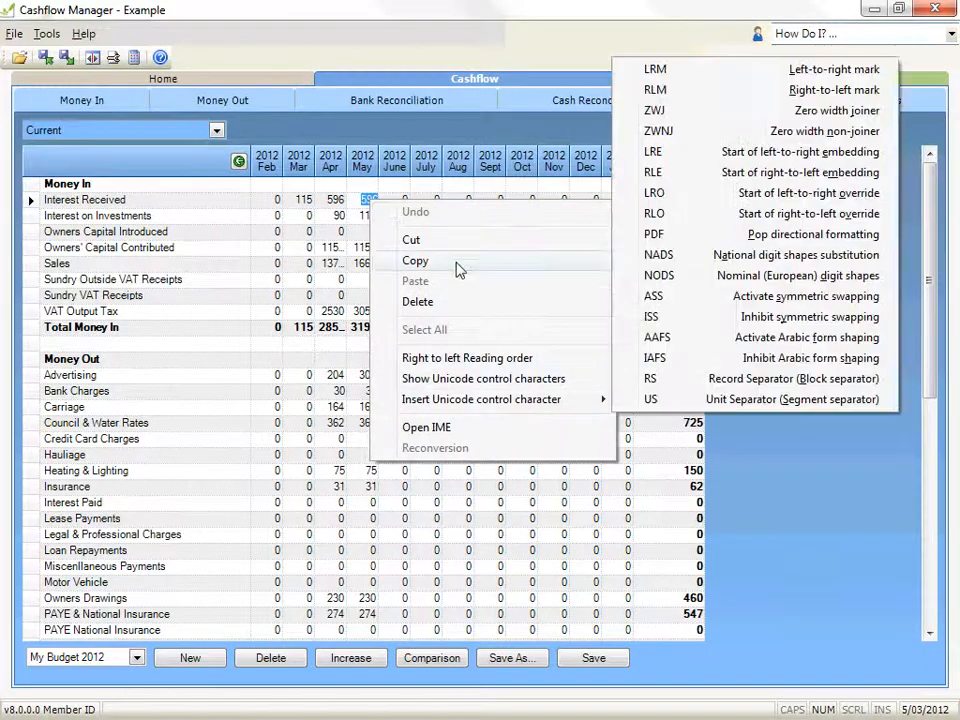
left_click(457, 262)
left_click(404, 200)
right_click(404, 200)
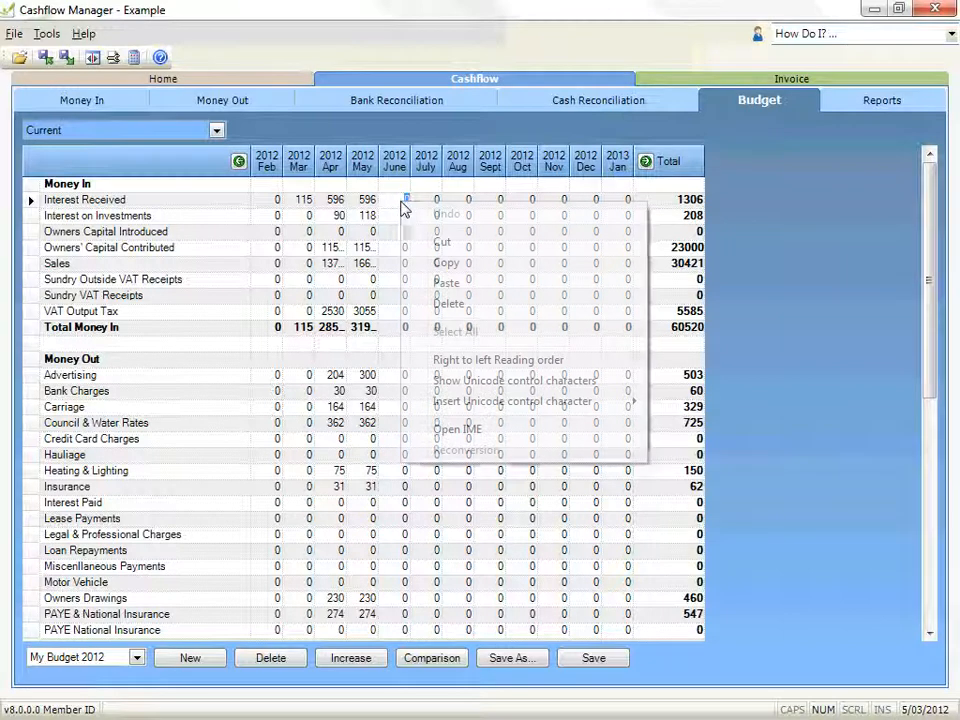
left_click(444, 284)
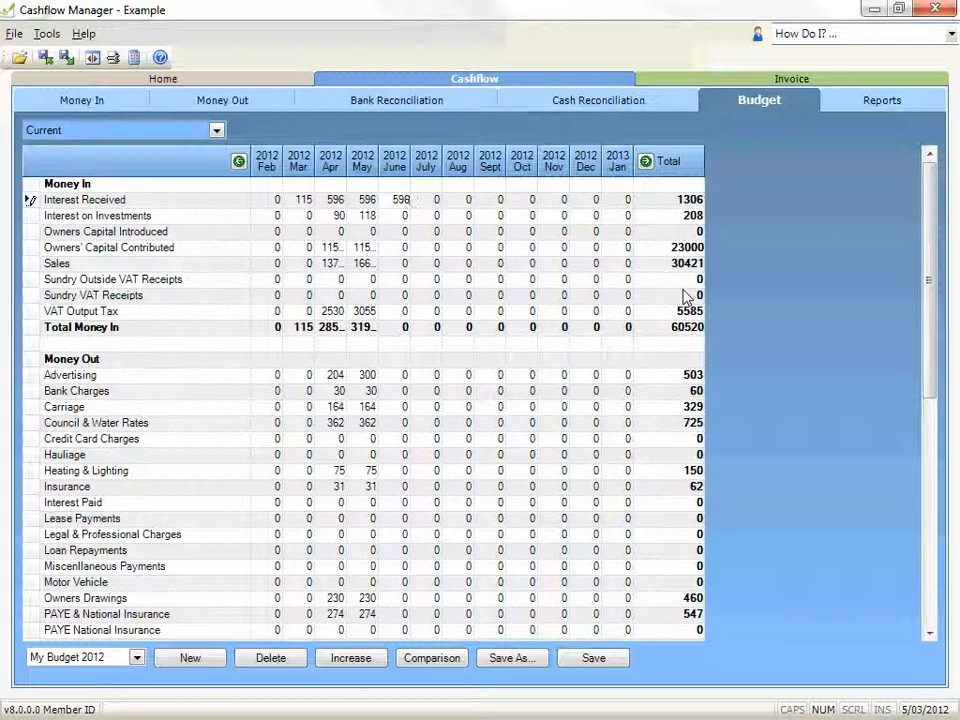
key("Tab")
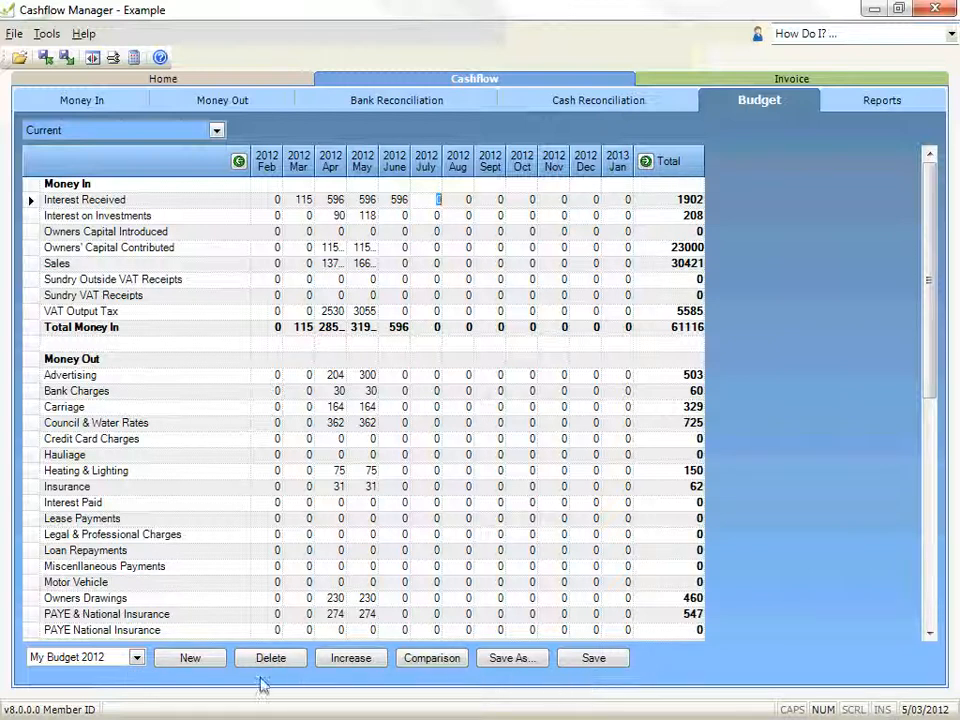
left_click(136, 659)
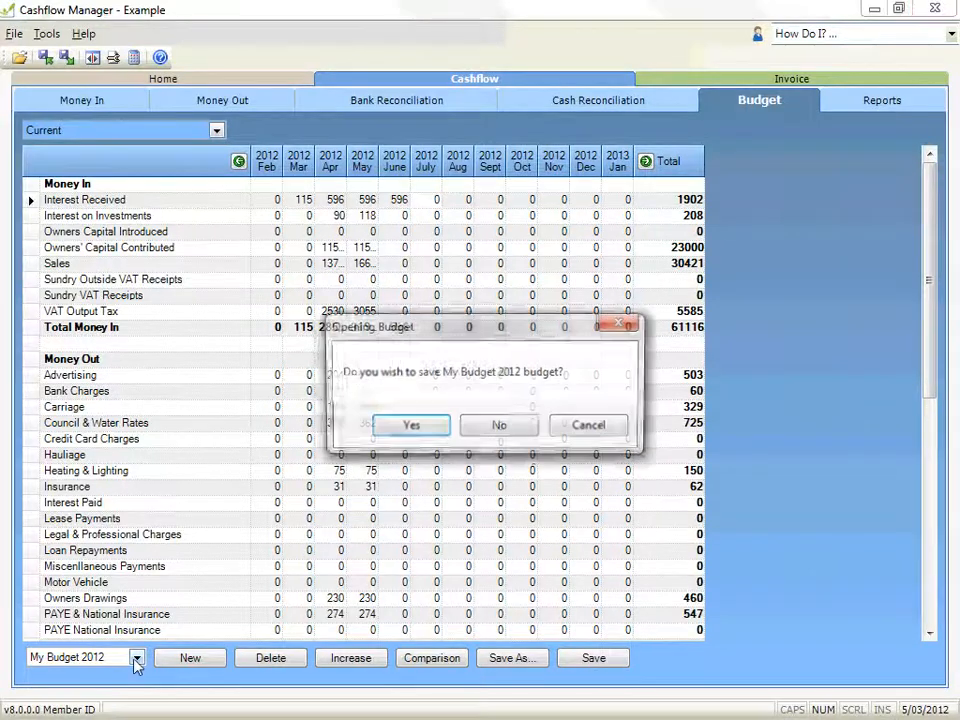
left_click(619, 431)
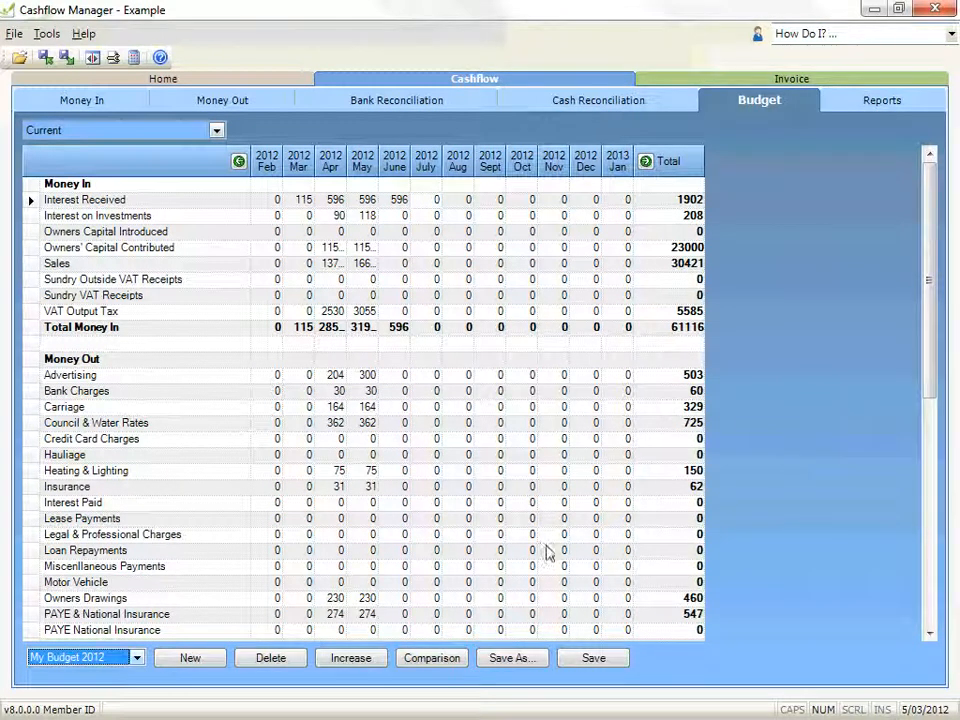
left_click(546, 667)
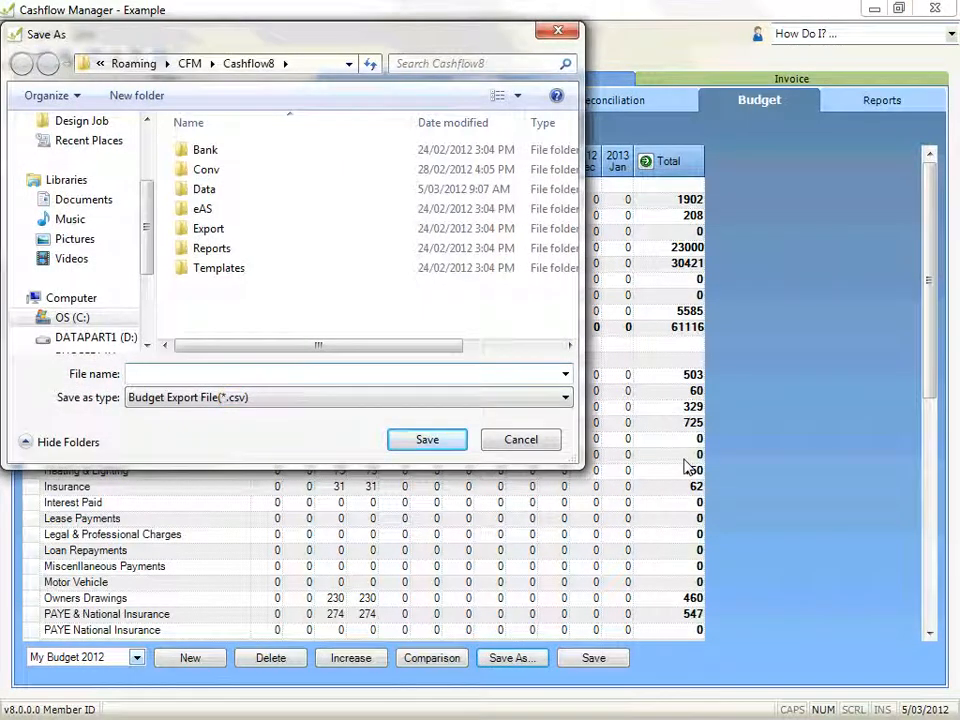
left_click(550, 443)
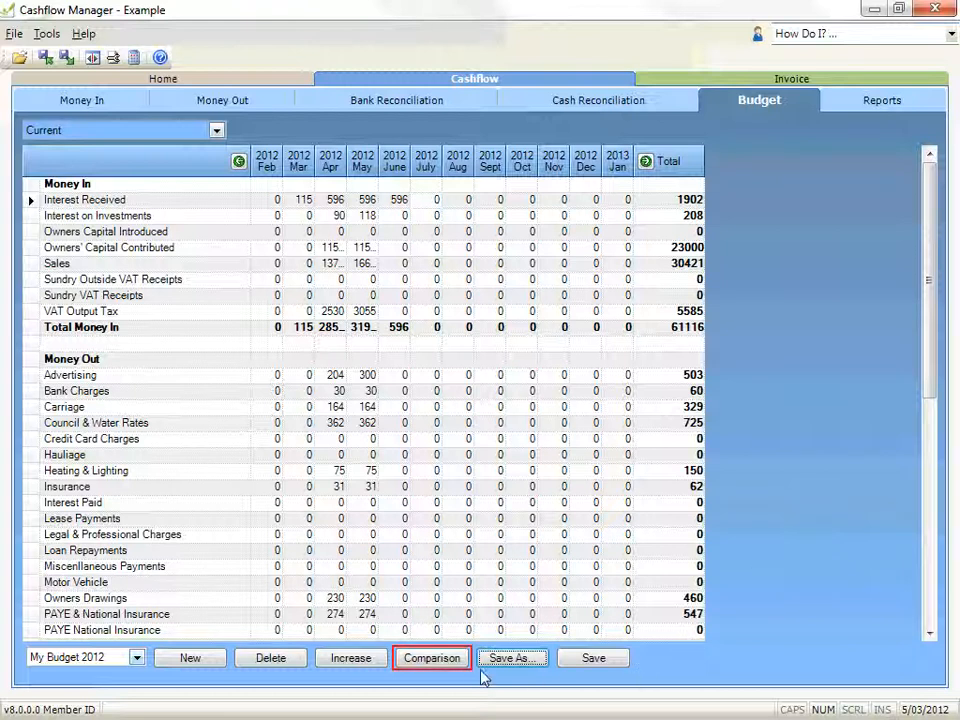
Run a budget comparison of budget against actual amounts for January 2012 to January 2013.
left_click(450, 665)
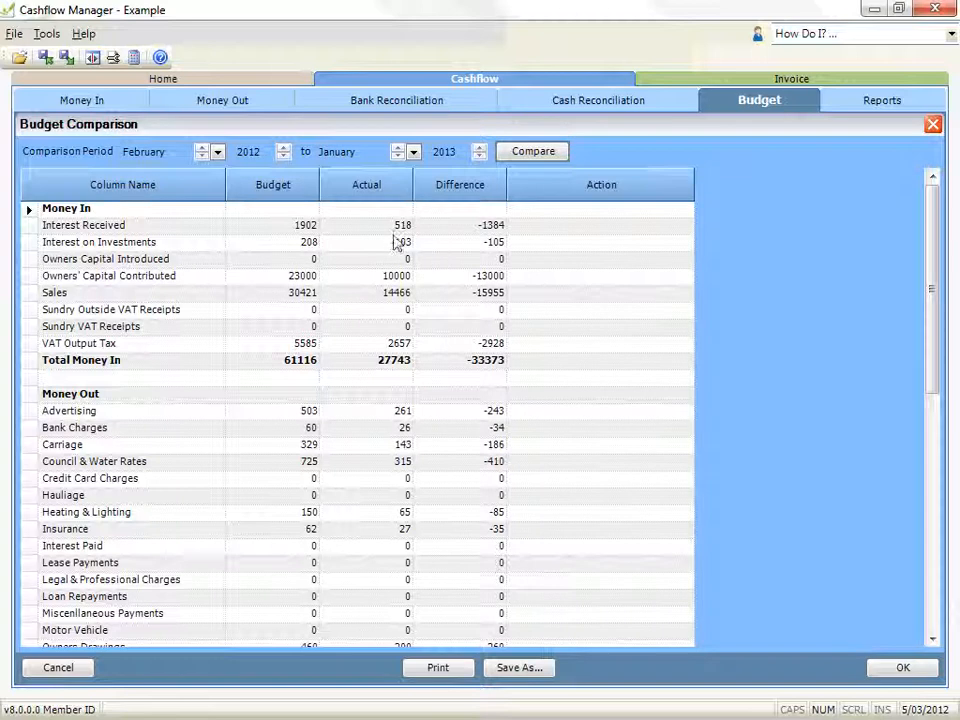
left_click(202, 156)
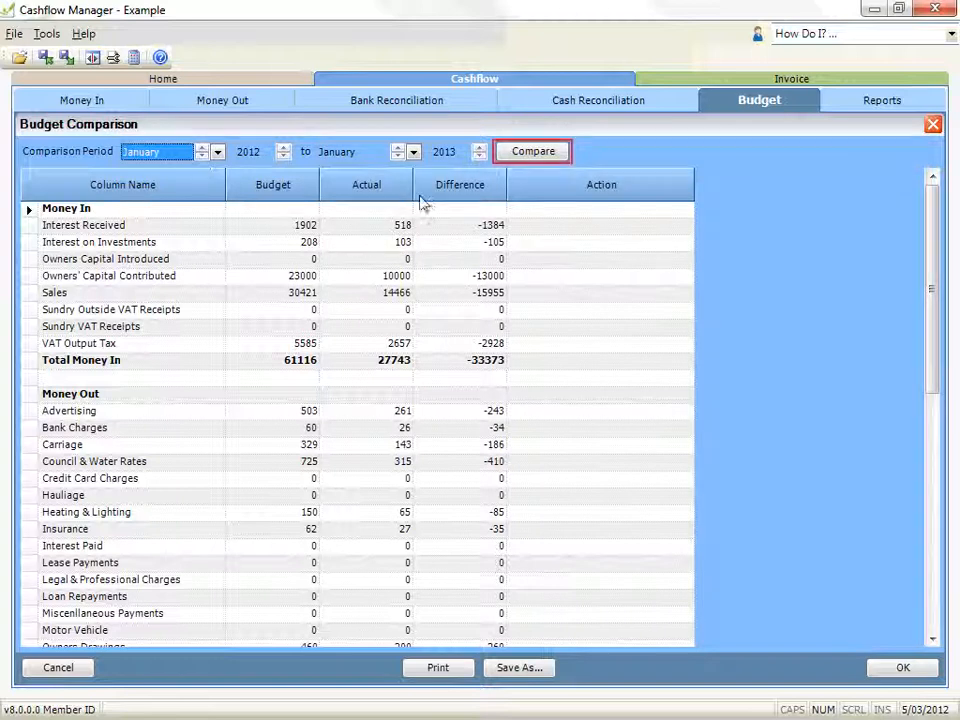
left_click(564, 152)
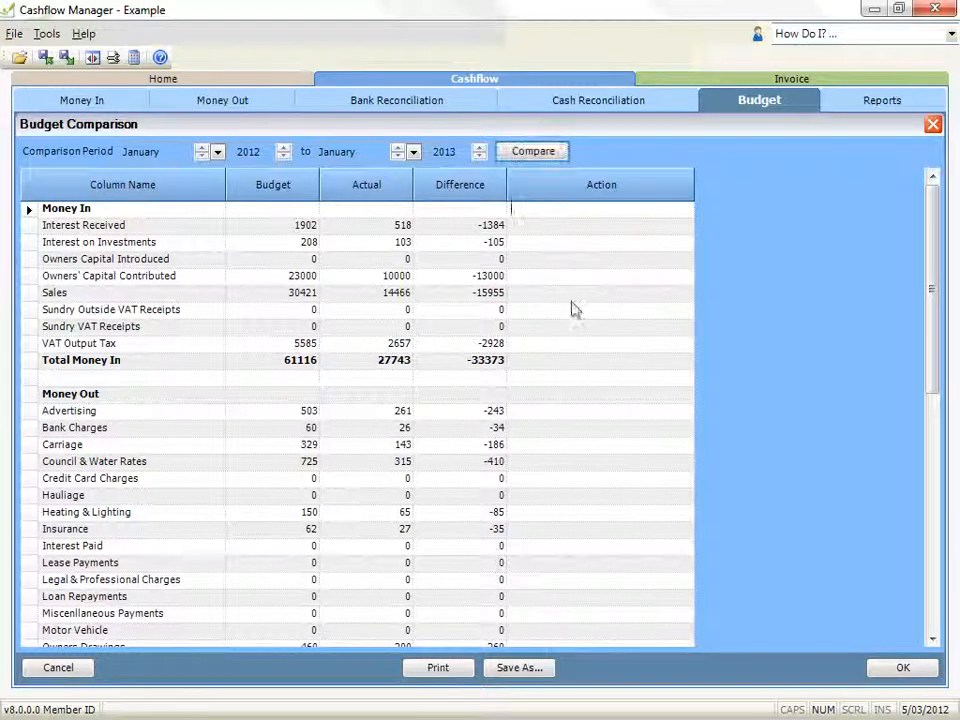
Enter "Comments" as the Action note on the Money In heading row of the comparison.
left_click(540, 209)
type("Co")
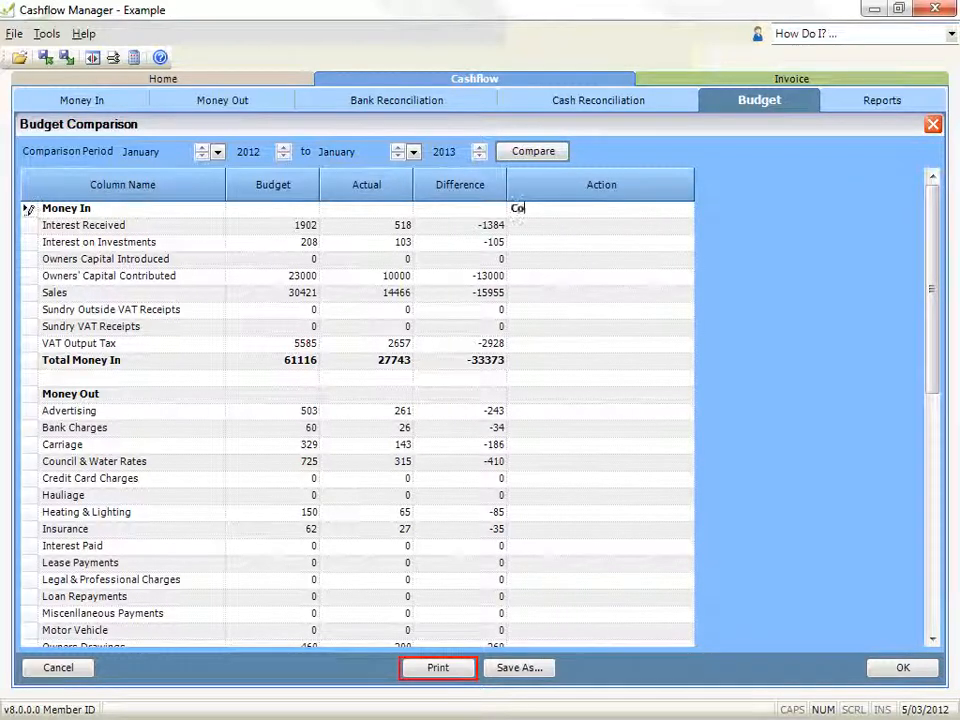
type("mments")
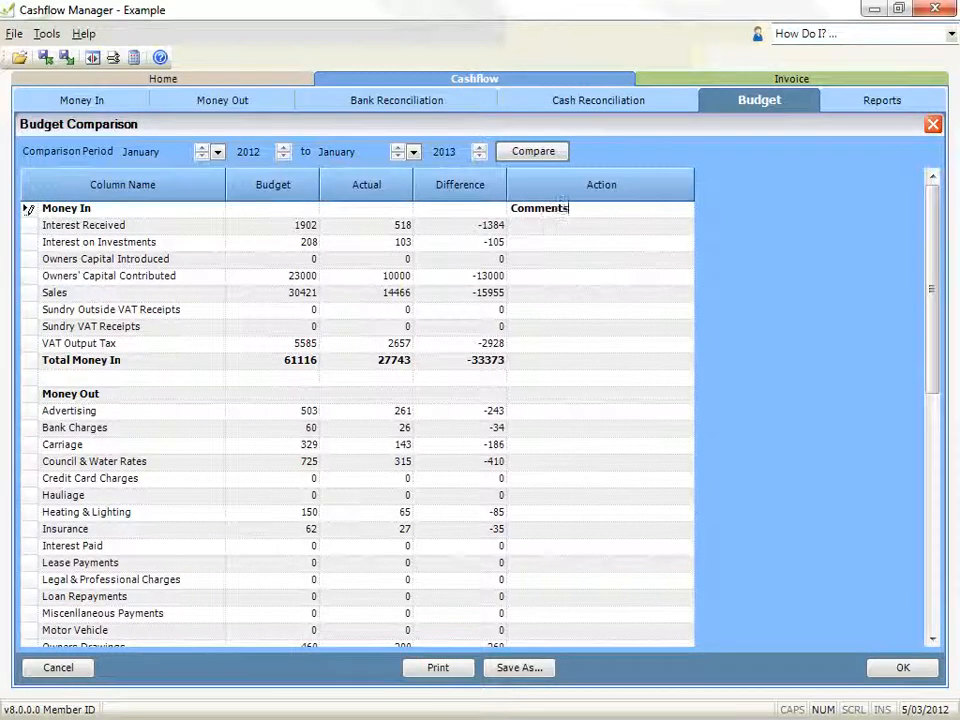
Open the CSV export dialog for the comparison, cancel it, and accept the comparison to return to the budget.
left_click(520, 667)
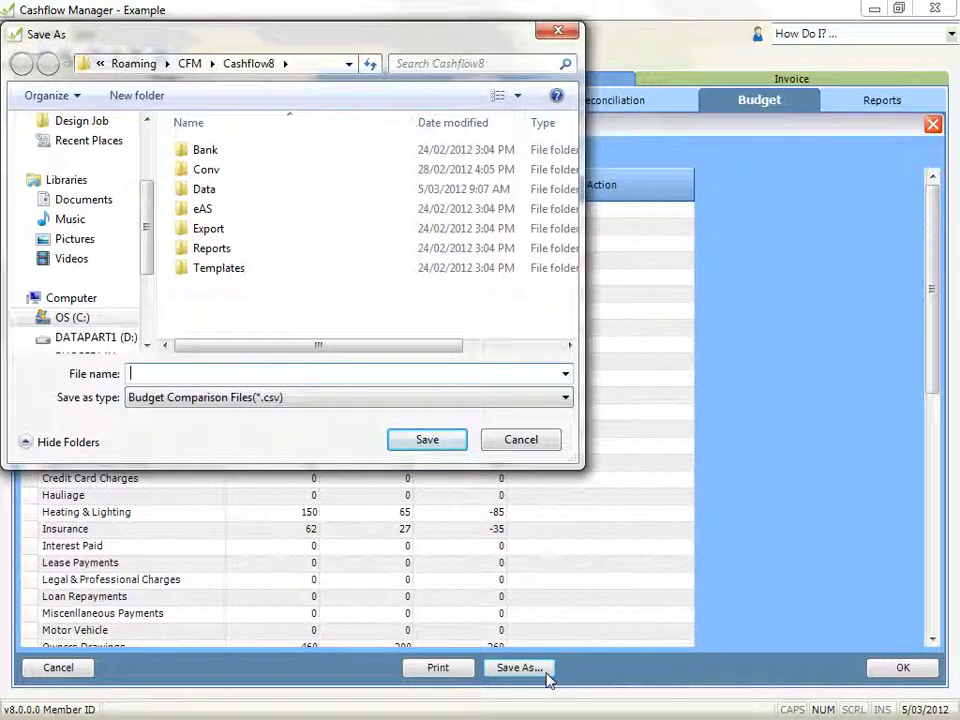
left_click(556, 450)
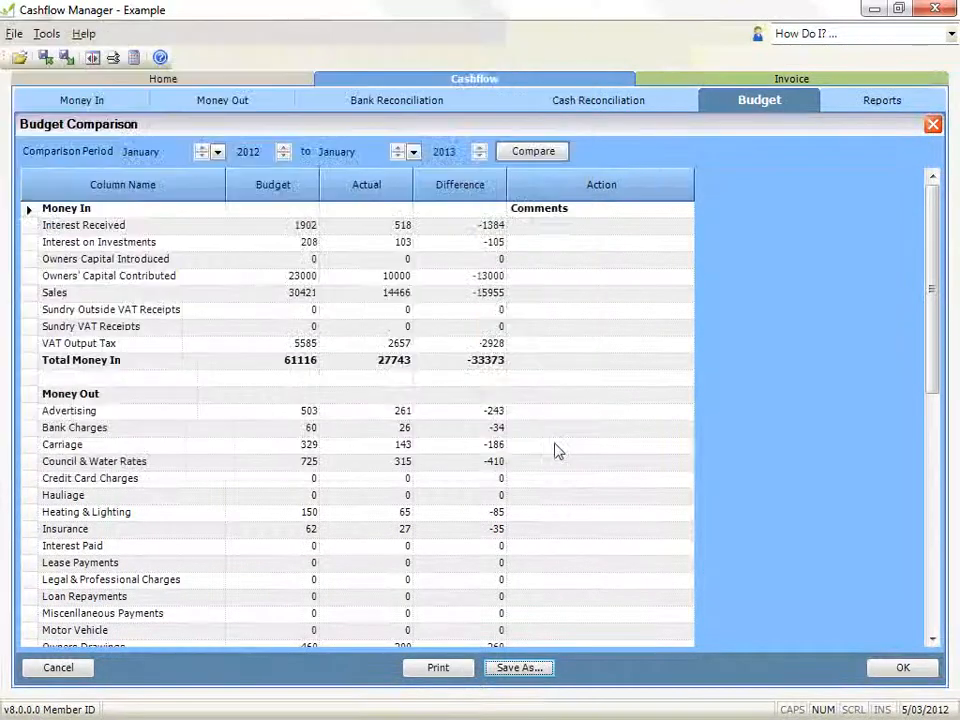
left_click(883, 669)
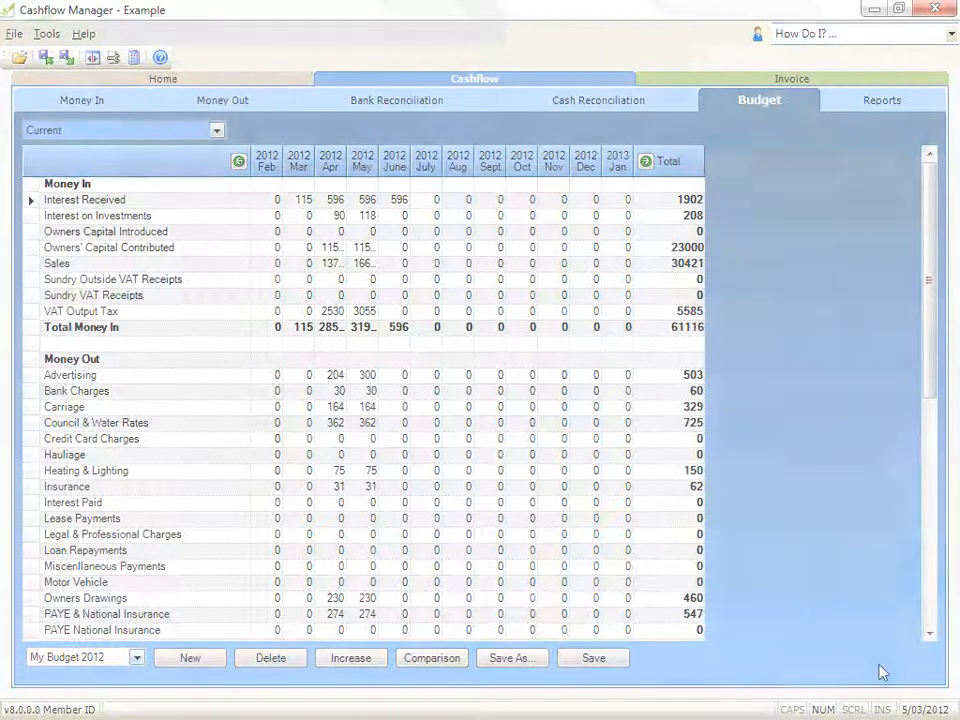